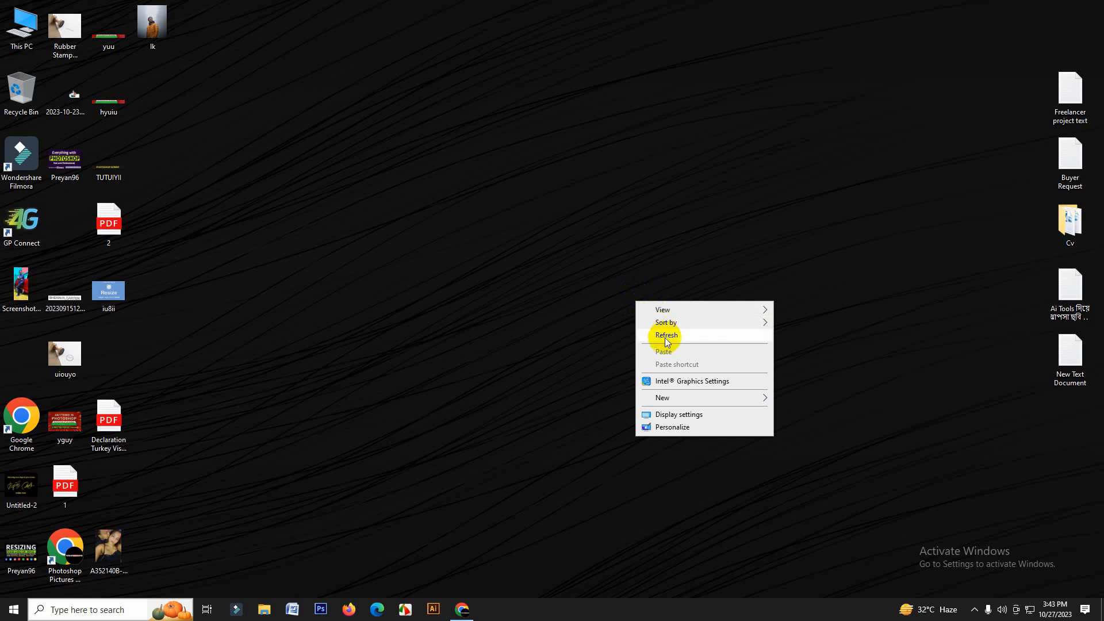
right_click(665, 337)
click(697, 371)
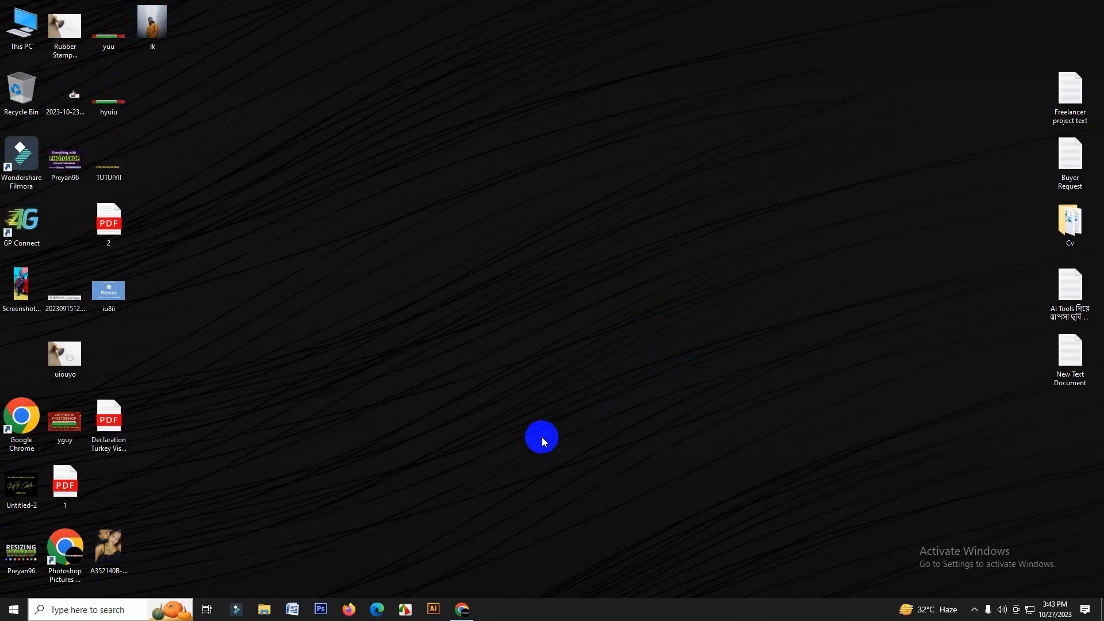
Step: Switch to Photoshop and open the Pexels close-up photo of a woman from Downloads, keeping the default Camera Raw settings
click(320, 609)
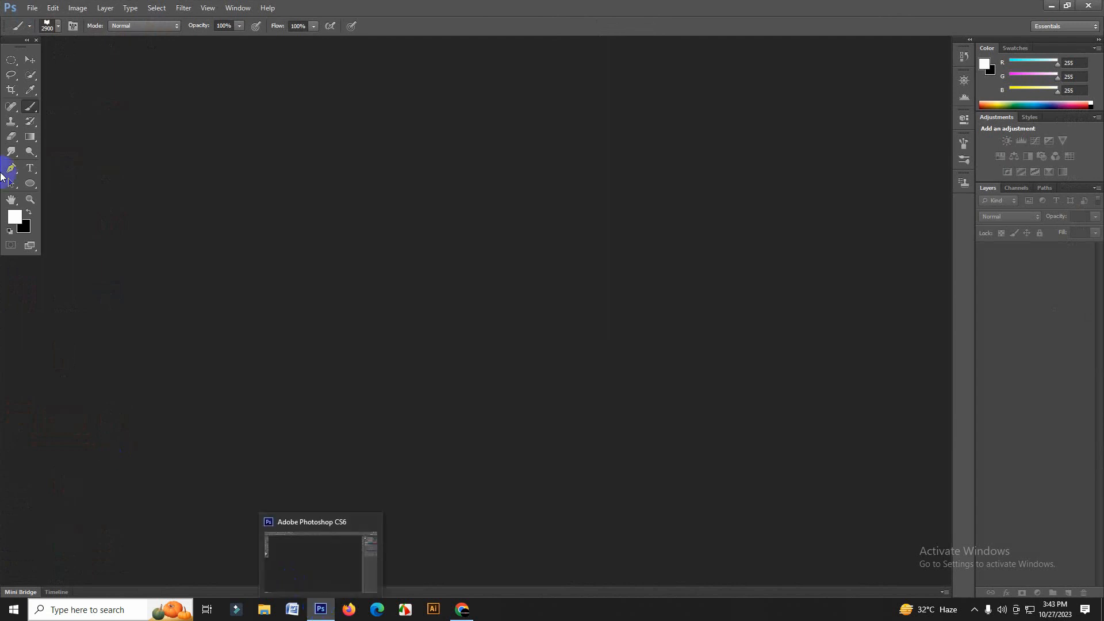
click(32, 7)
click(46, 32)
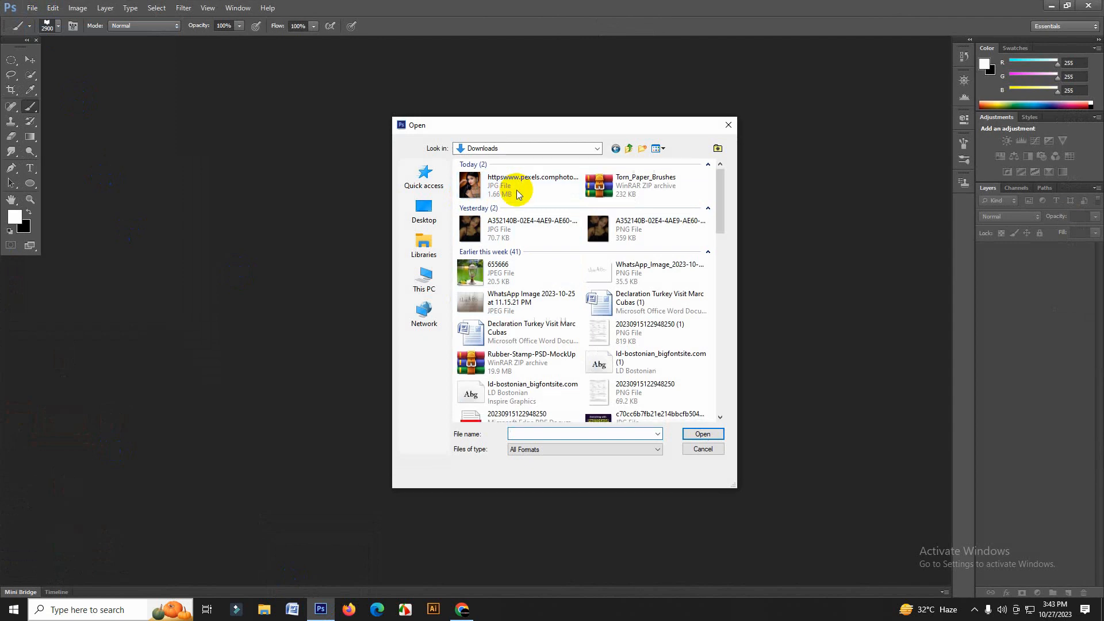
click(501, 191)
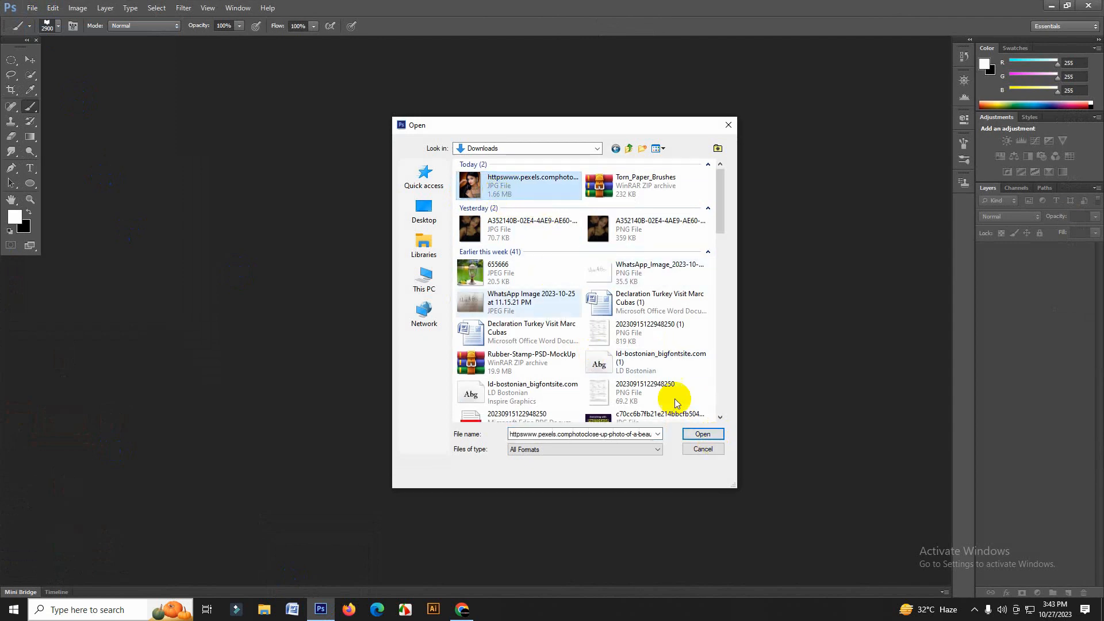
click(703, 434)
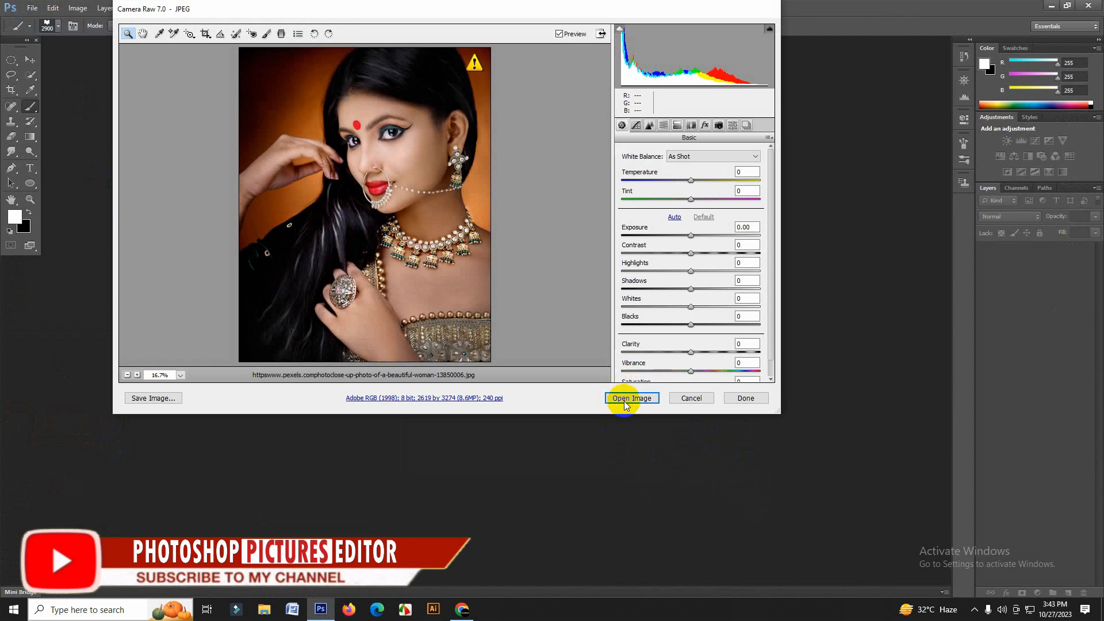
click(624, 401)
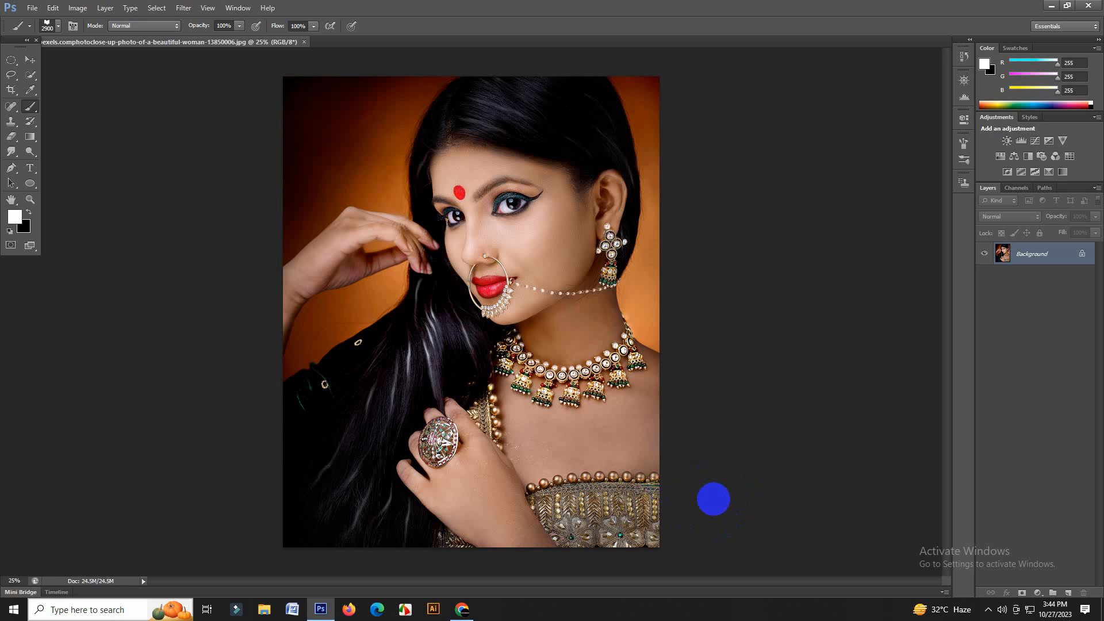
Step: Duplicate the Background layer and add a Black & White adjustment layer with the Default preset, clipped to the copy
key(ctrl+j)
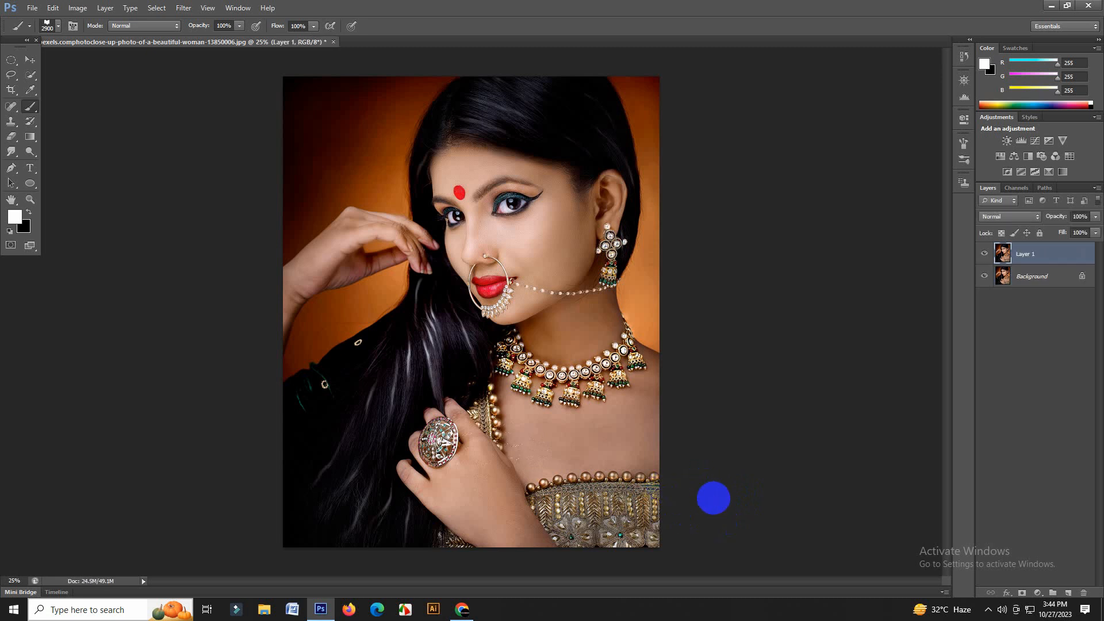
click(1038, 593)
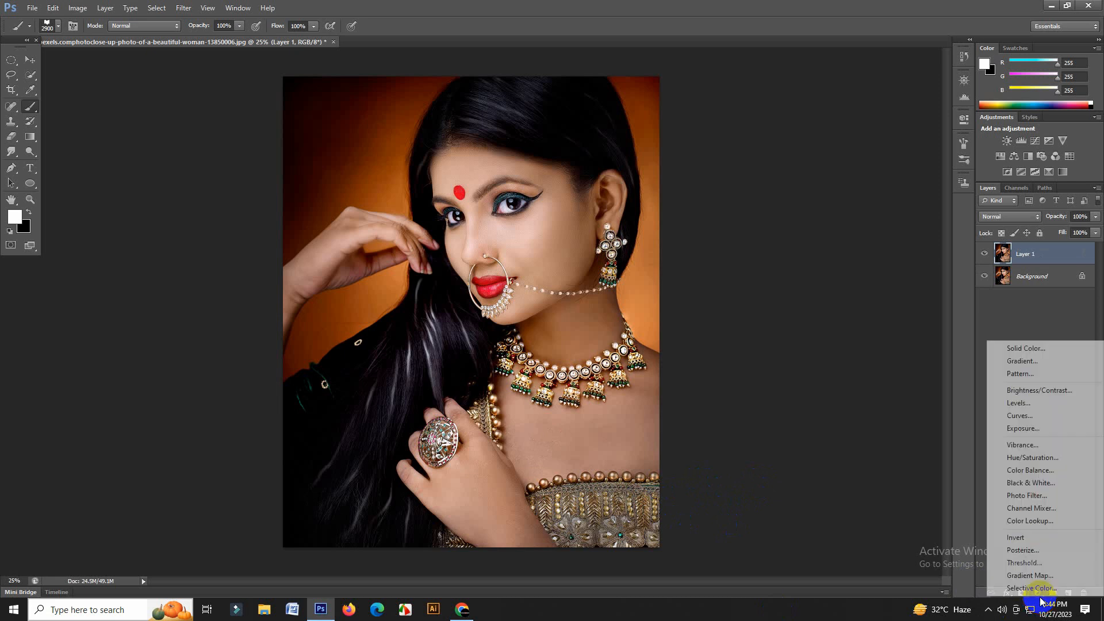
click(1077, 486)
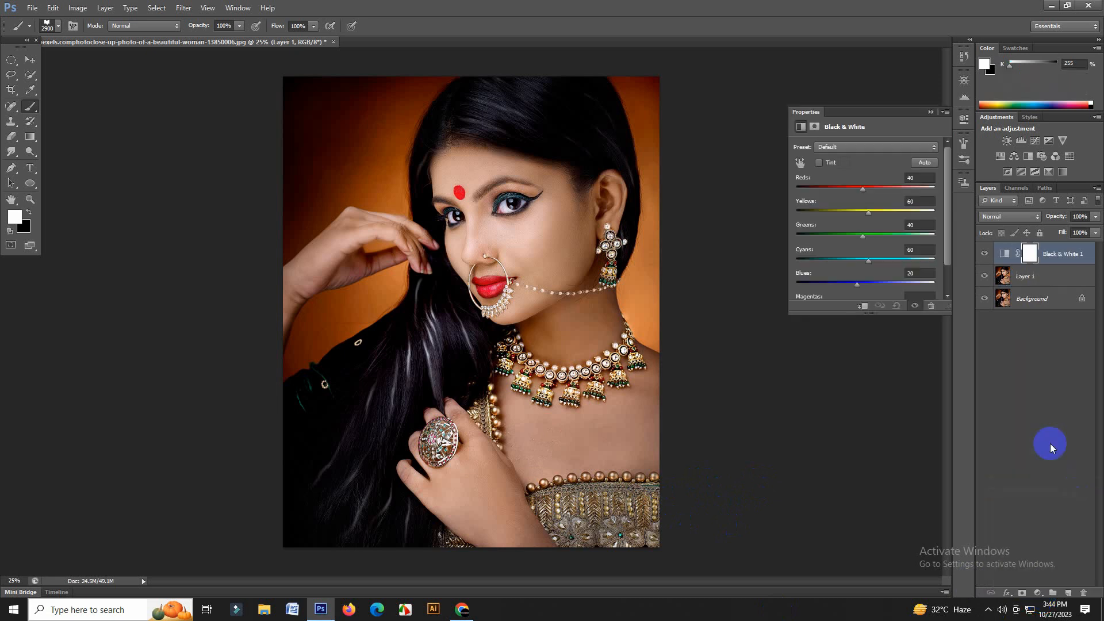
click(866, 308)
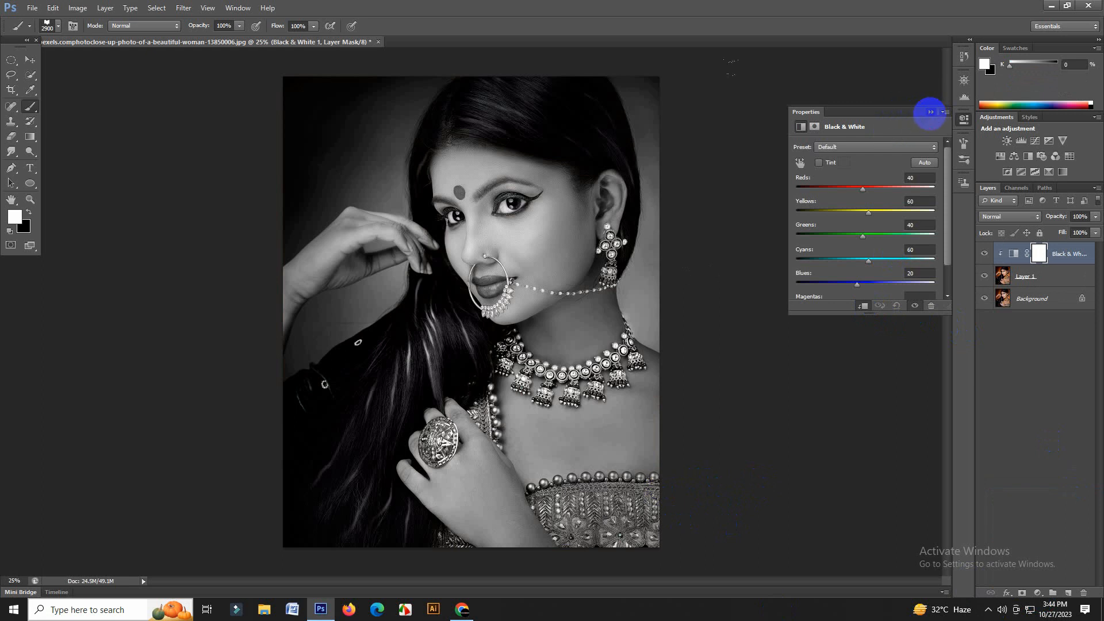
click(931, 112)
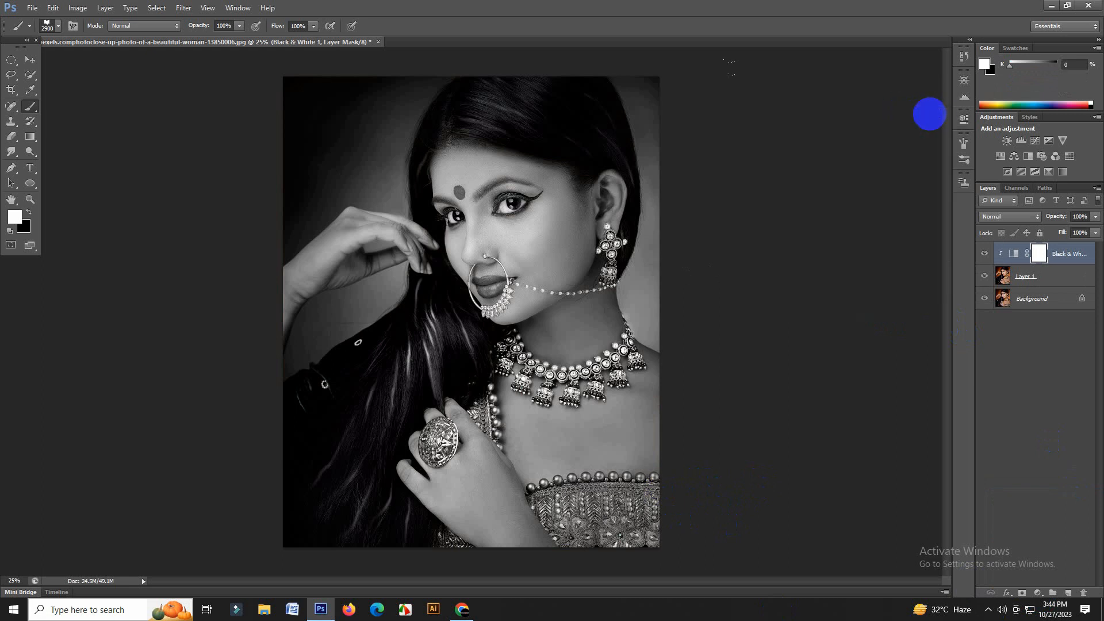
Step: Add a layer mask to Layer 1 and invert it to black
click(1050, 280)
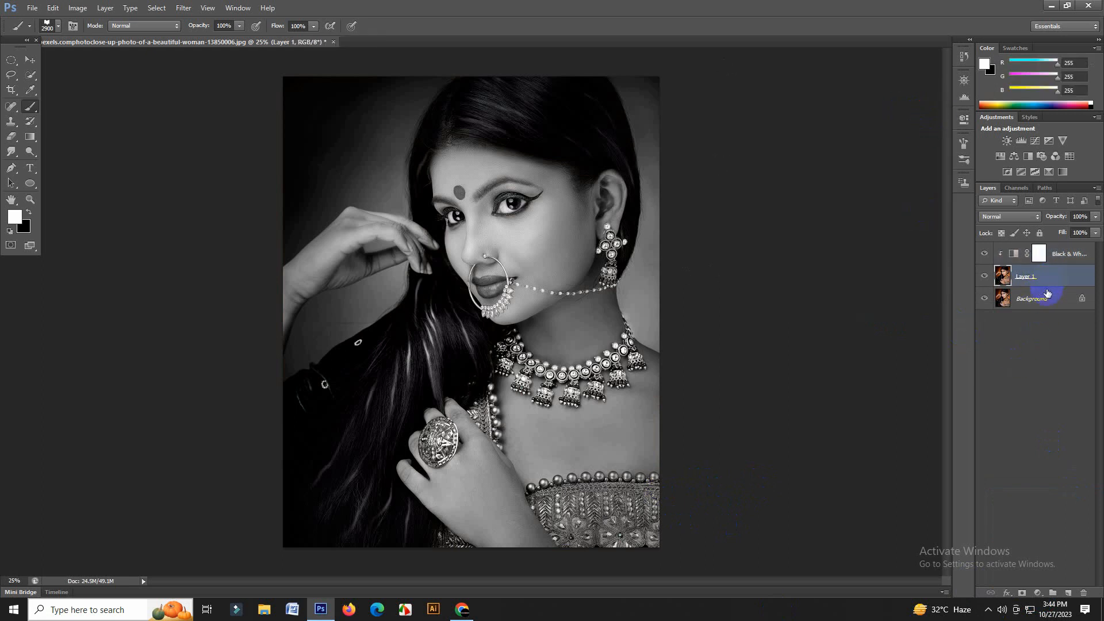
click(1023, 595)
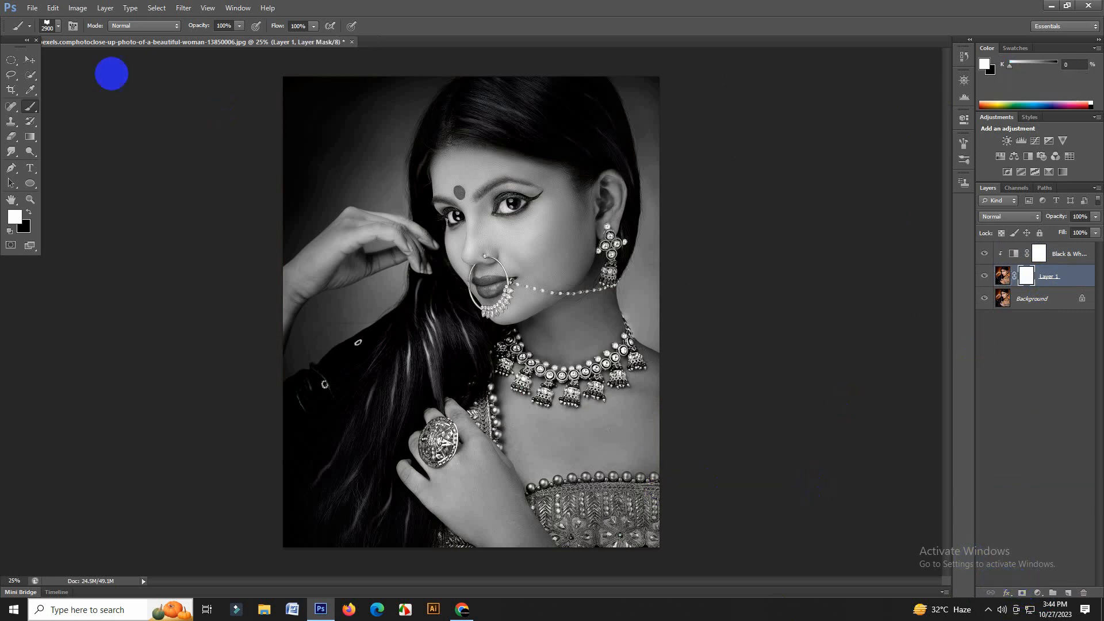
click(76, 8)
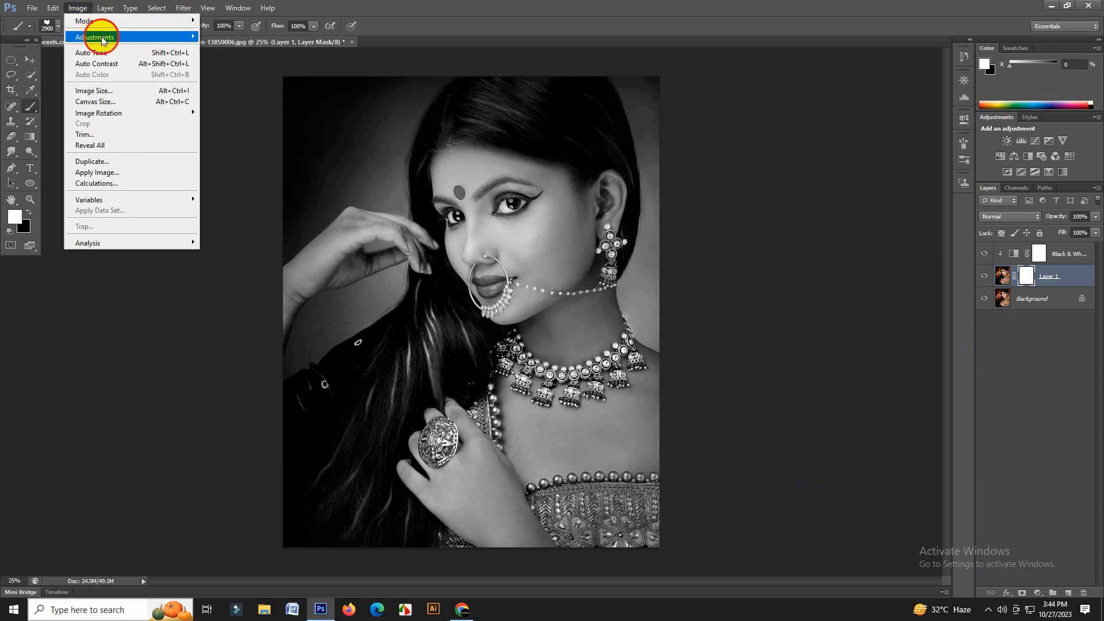
mouse_move(104, 35)
click(245, 167)
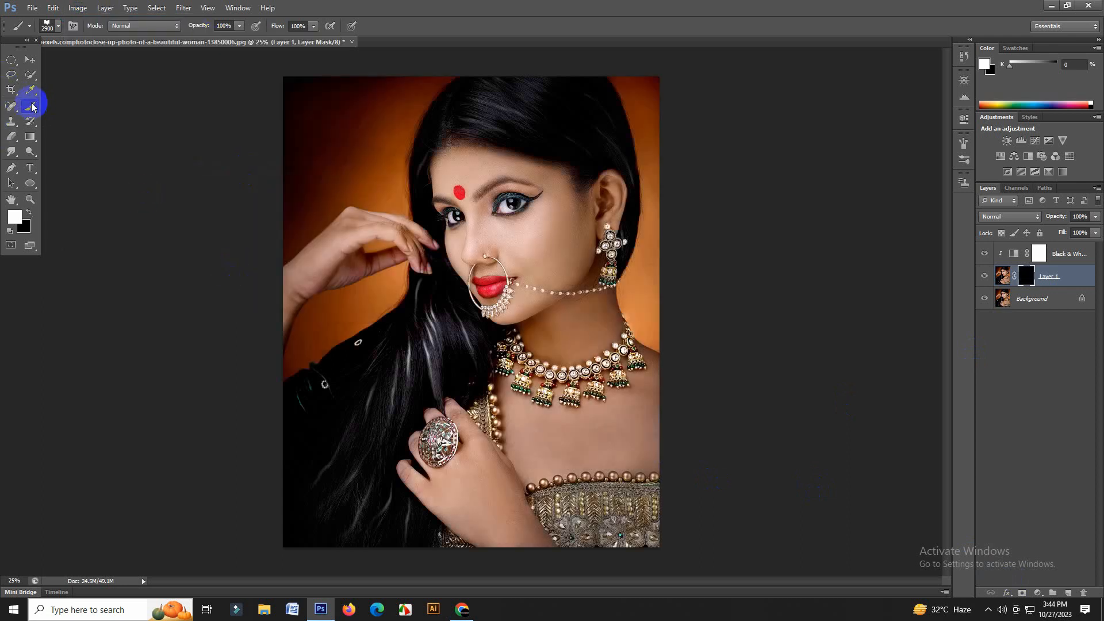
Step: Stamp a white band across the eyes on Layer 1's mask with the 2065 torn-paper brush at 2912 px
click(58, 27)
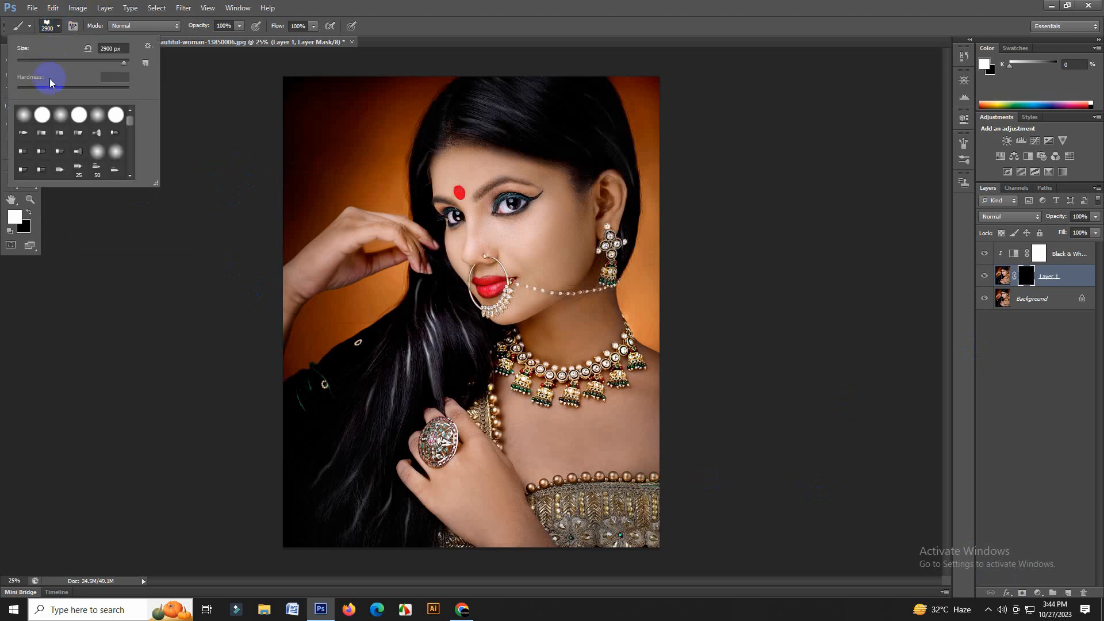
click(129, 129)
drag(129, 133, 138, 176)
click(61, 160)
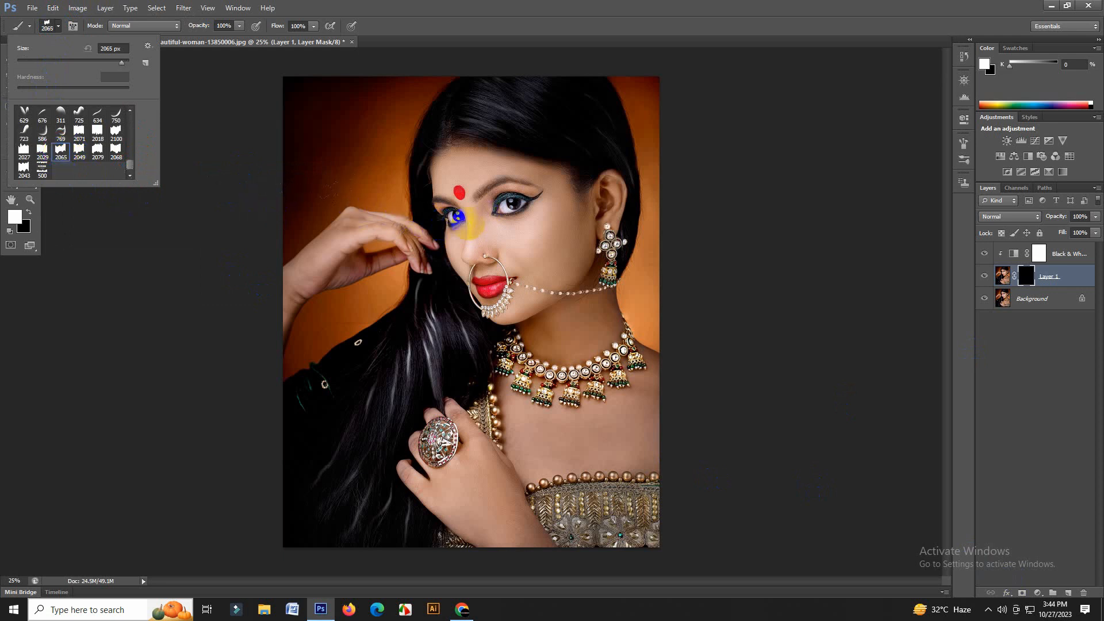
drag(122, 62, 139, 62)
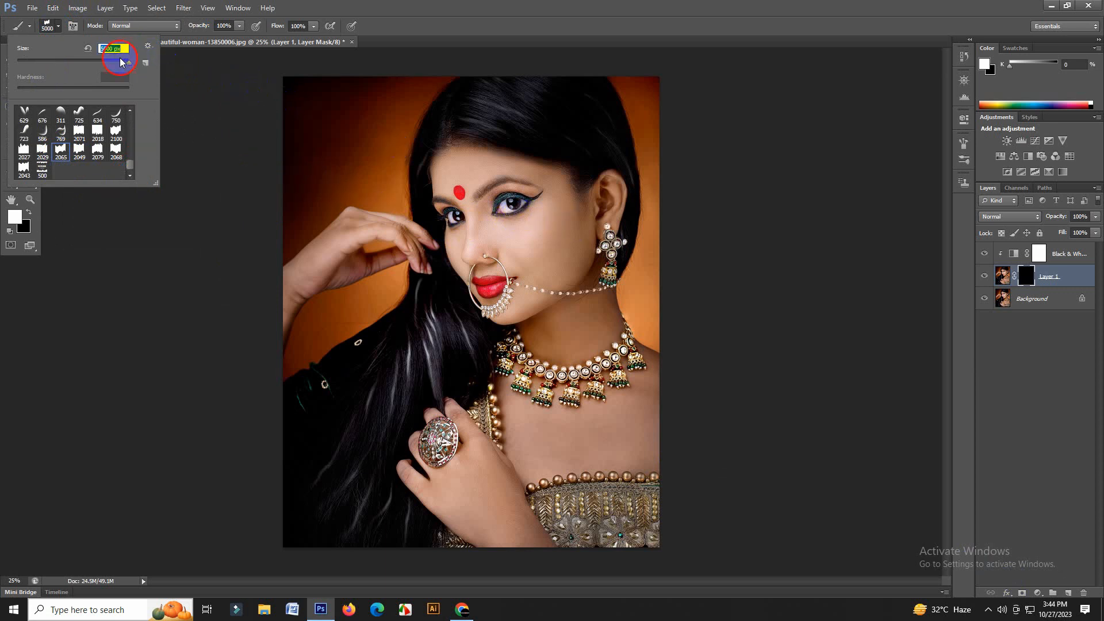
click(120, 62)
drag(118, 64, 127, 62)
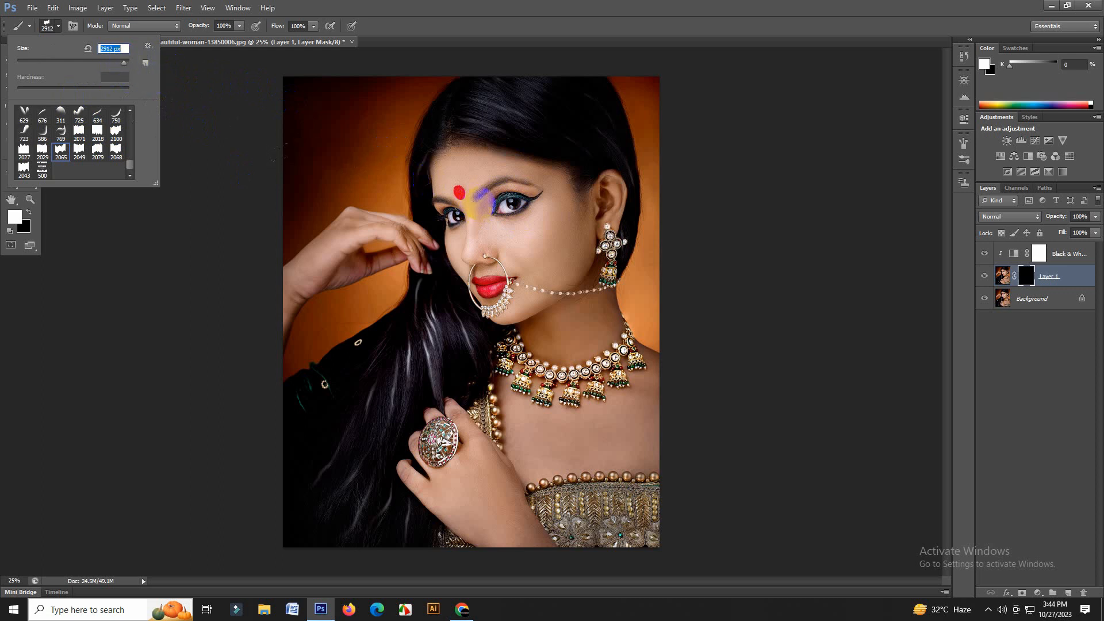
click(478, 199)
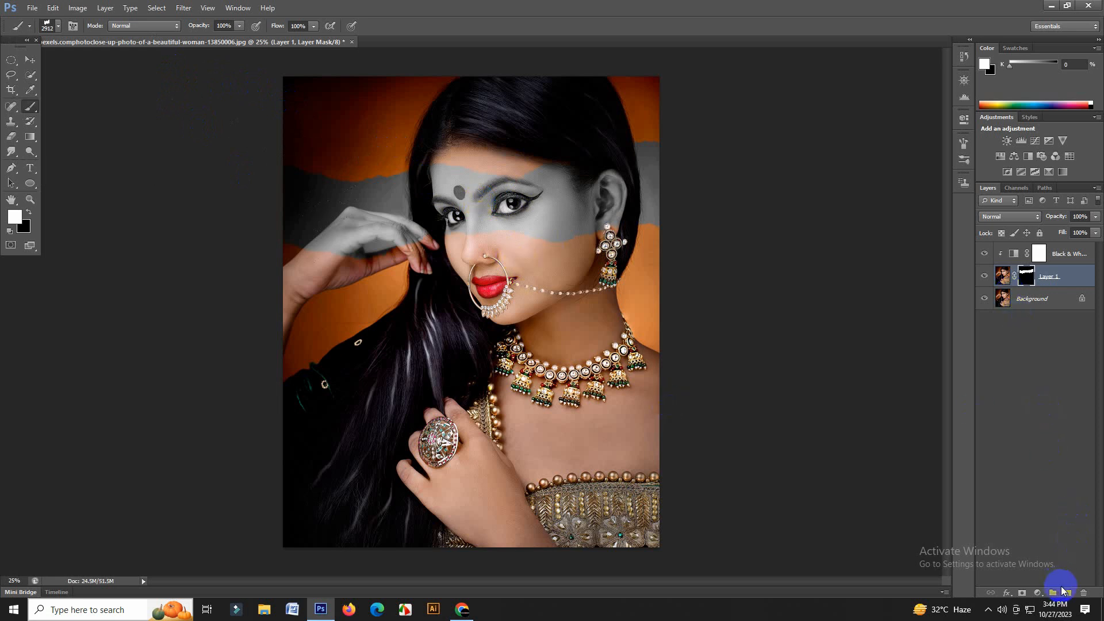
Step: Create a new layer above Layer 1 and stamp white torn-paper edges along the grey band's upper and lower borders
click(1067, 593)
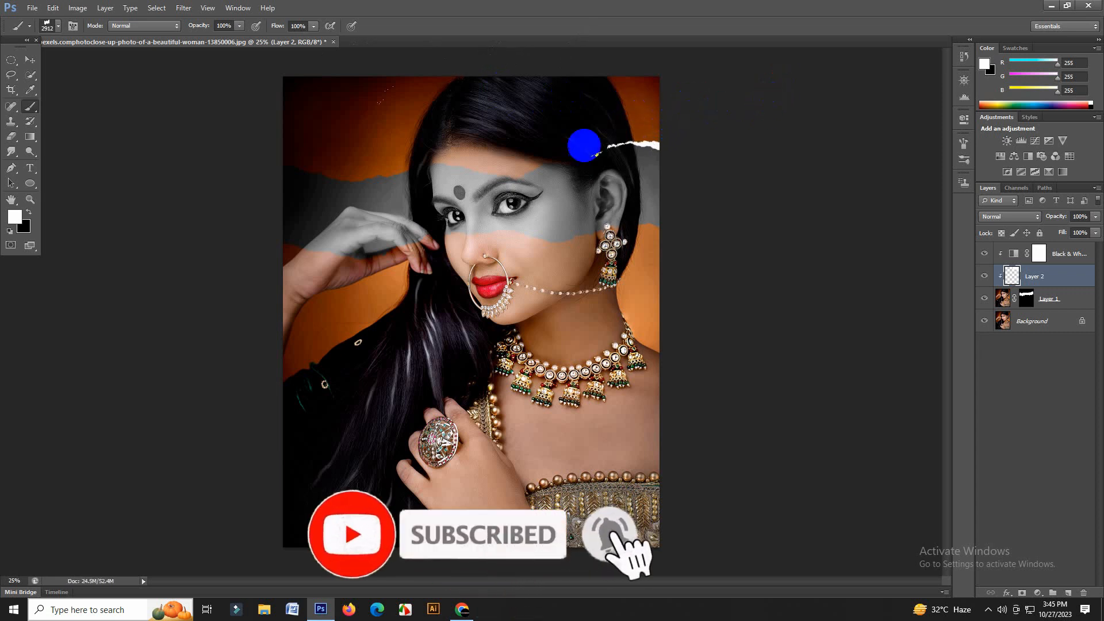
click(619, 118)
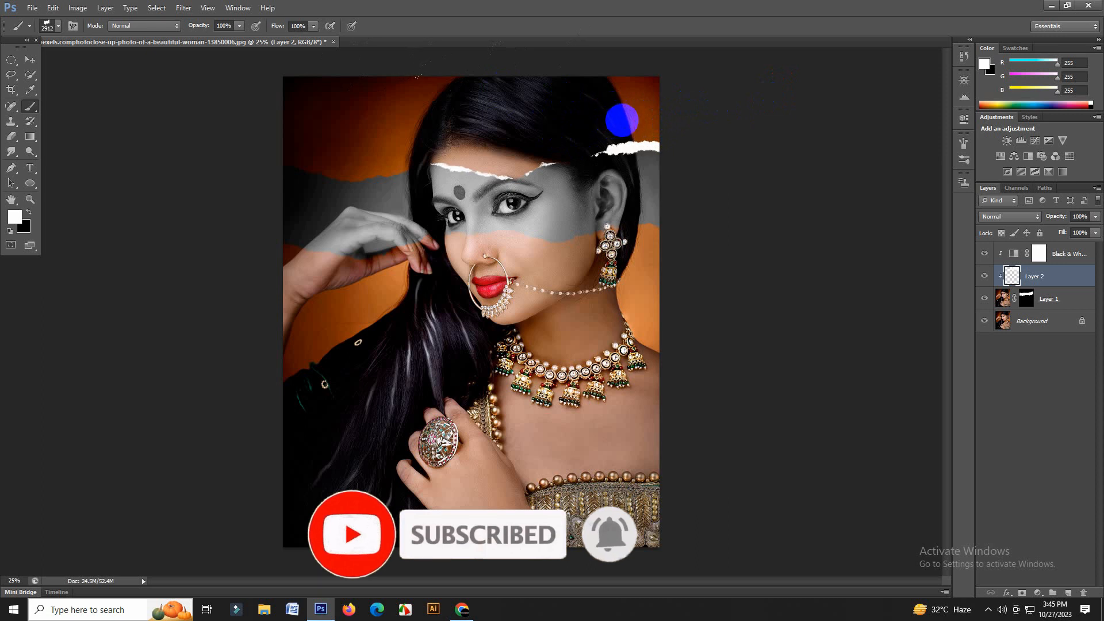
click(267, 140)
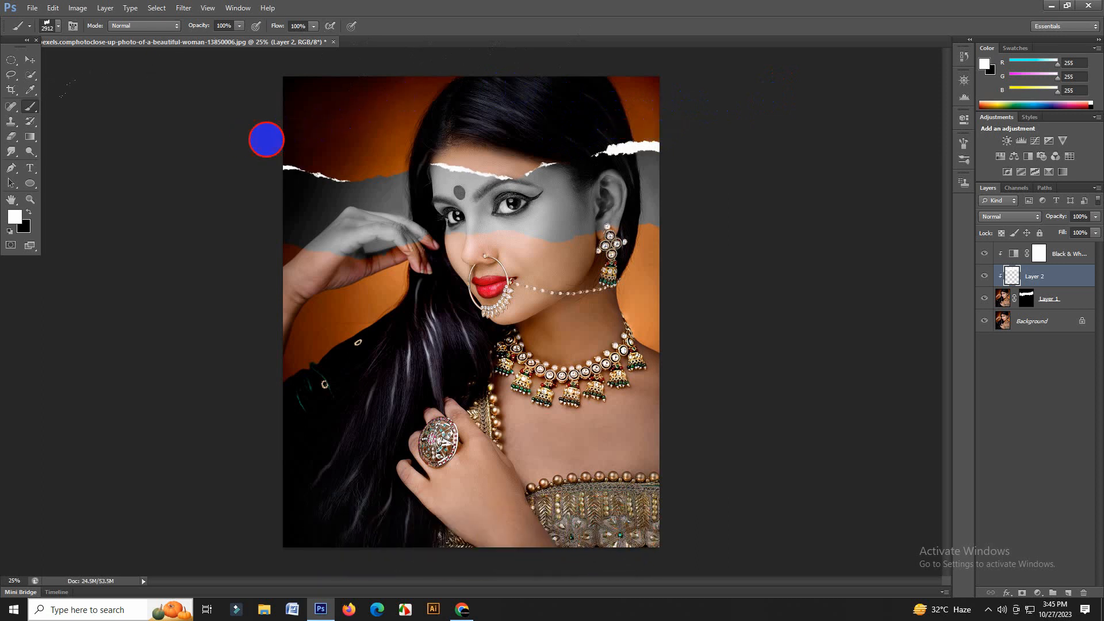
click(303, 141)
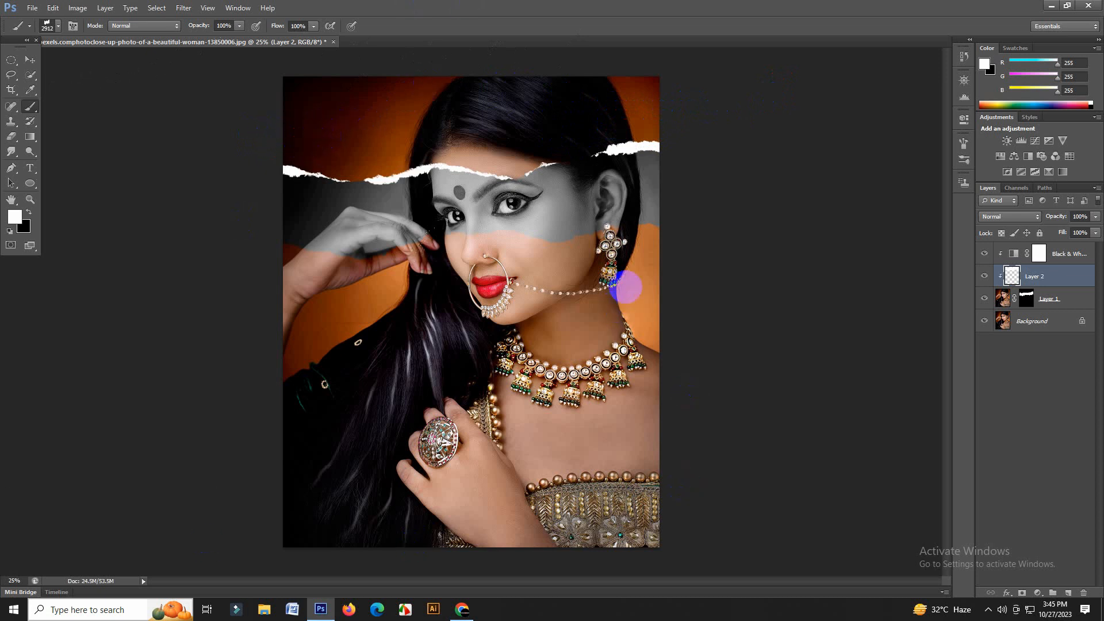
click(674, 262)
click(699, 266)
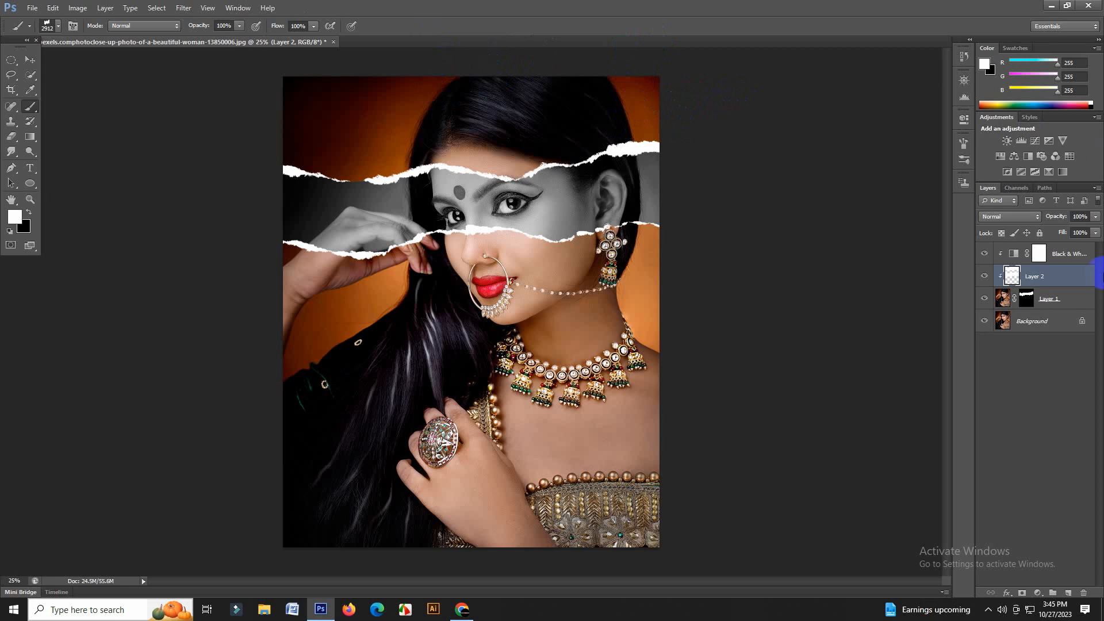
Step: Add an Outer Glow effect to Layer 2 with the near-black glow colour 1e1e15
right_click(1064, 276)
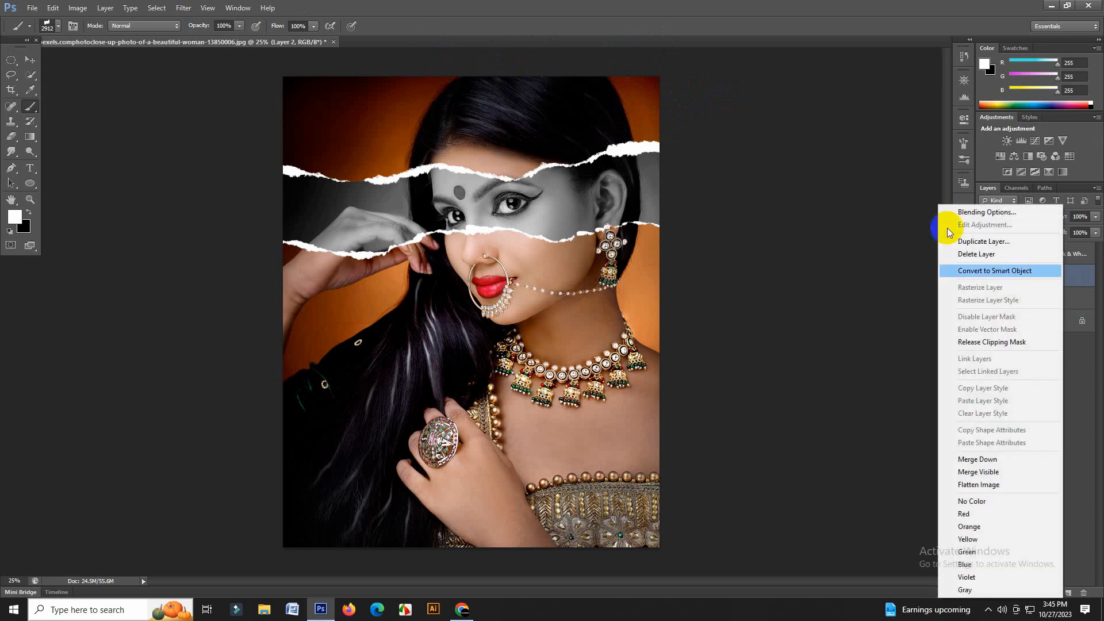
click(986, 212)
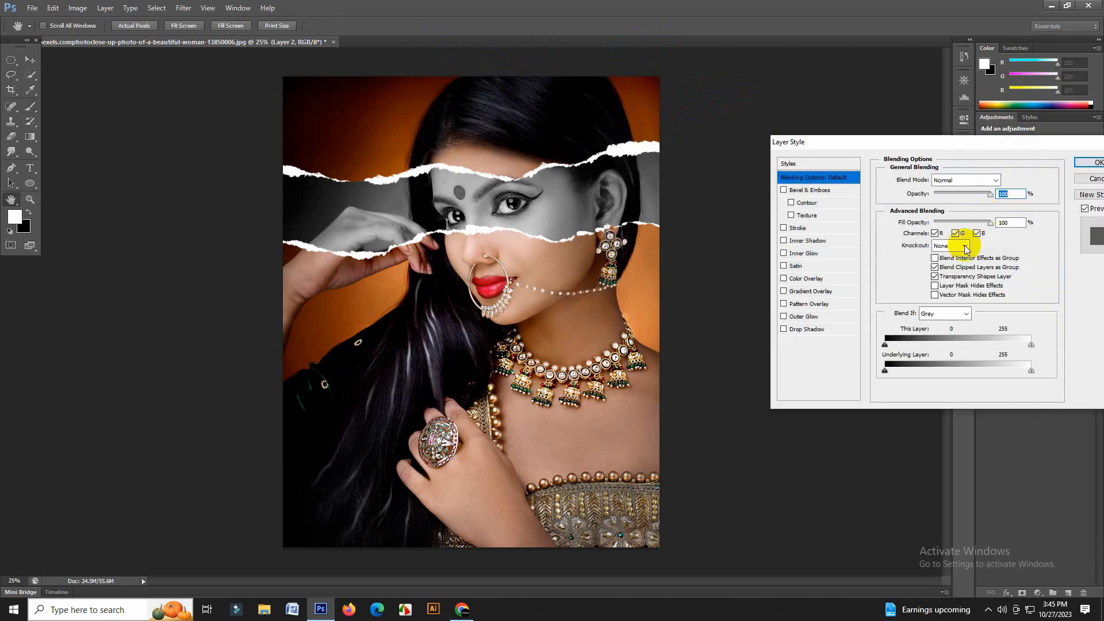
click(819, 316)
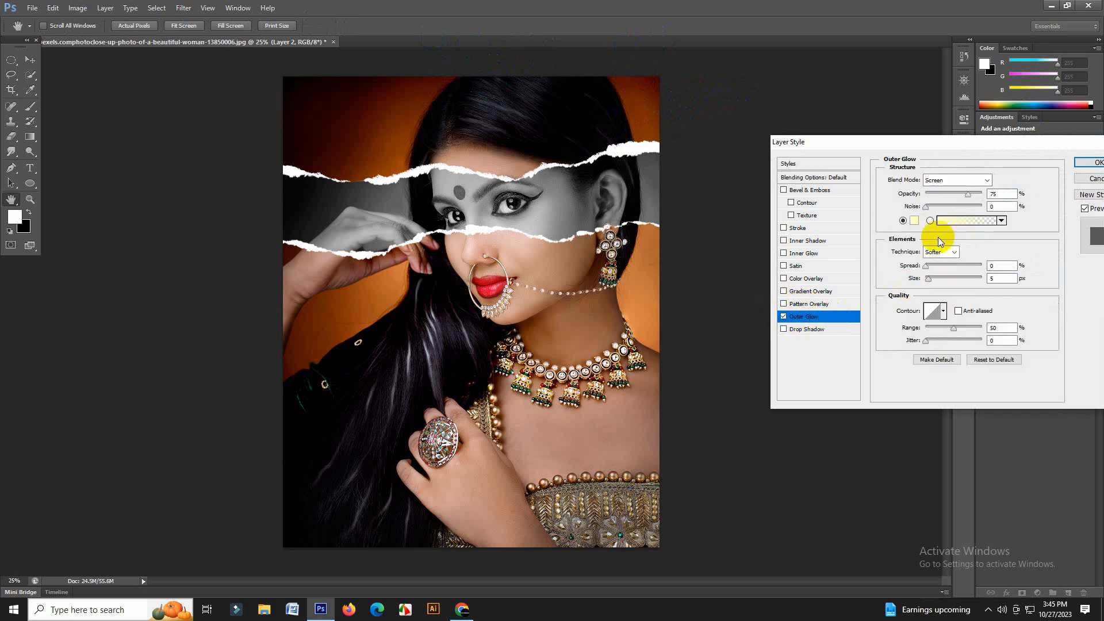
click(915, 220)
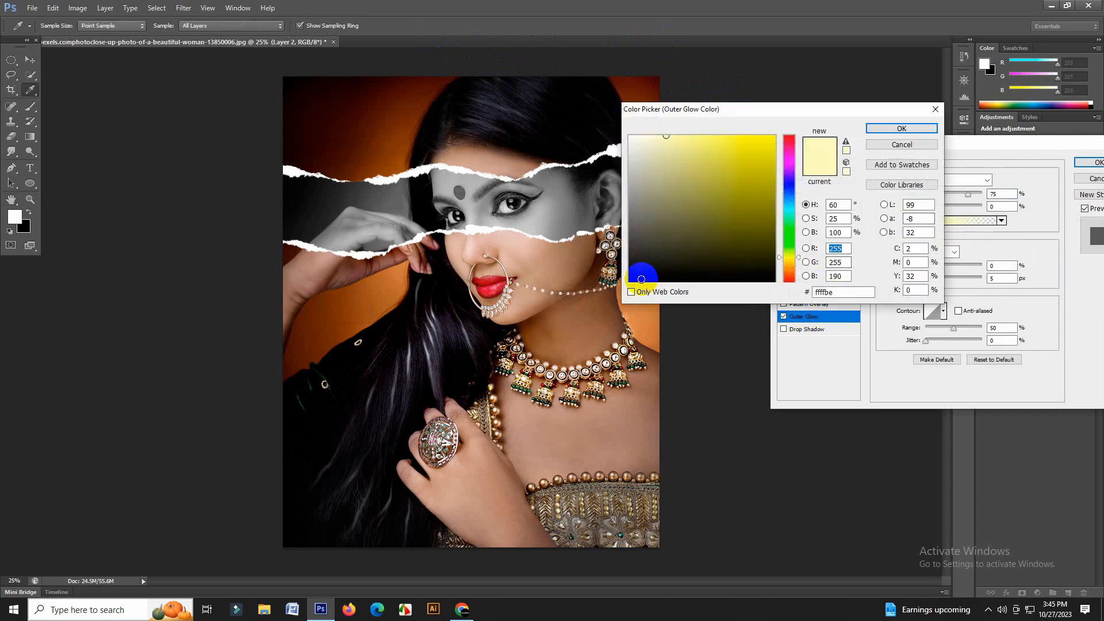
drag(642, 279, 671, 265)
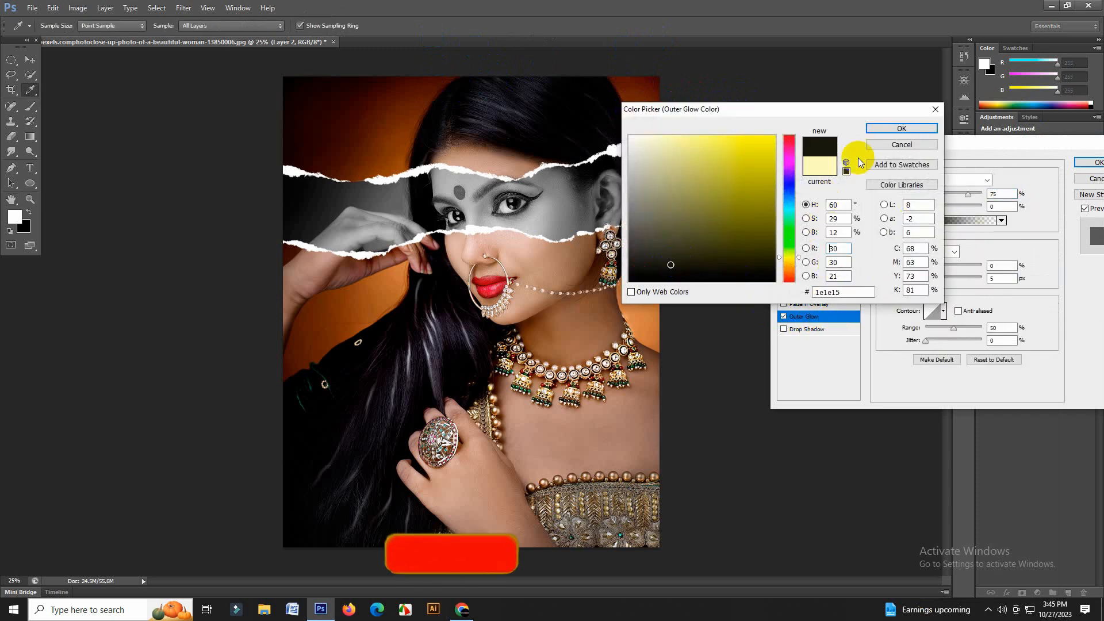
click(900, 129)
Step: Set the Outer Glow's blend mode to Normal, opacity to 50% and size to 50 px, and apply the layer style
click(937, 180)
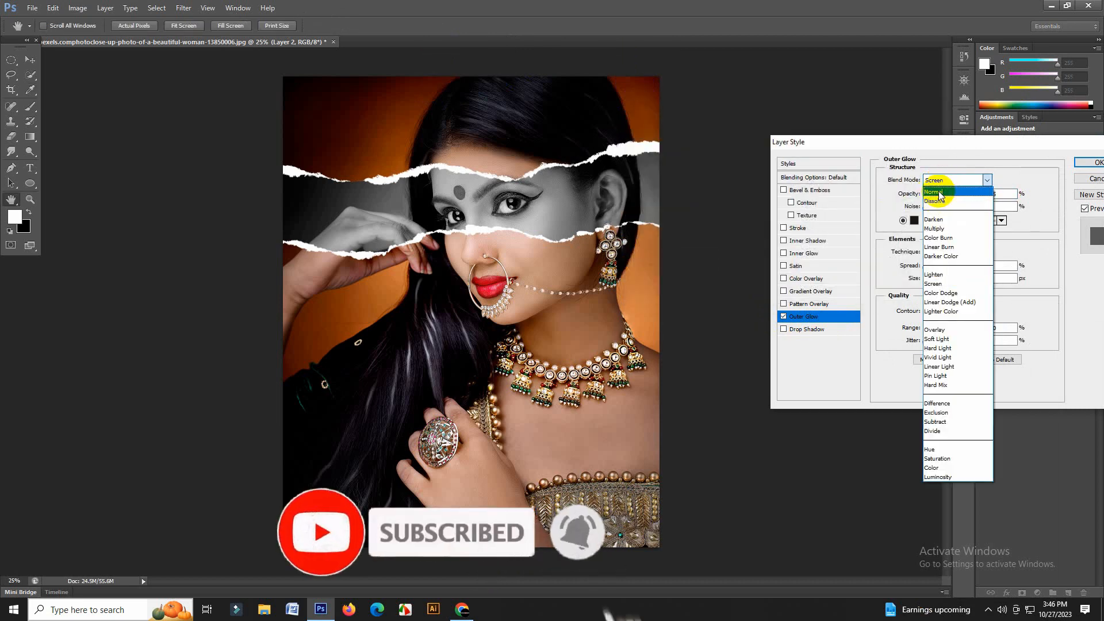
click(936, 192)
click(1000, 194)
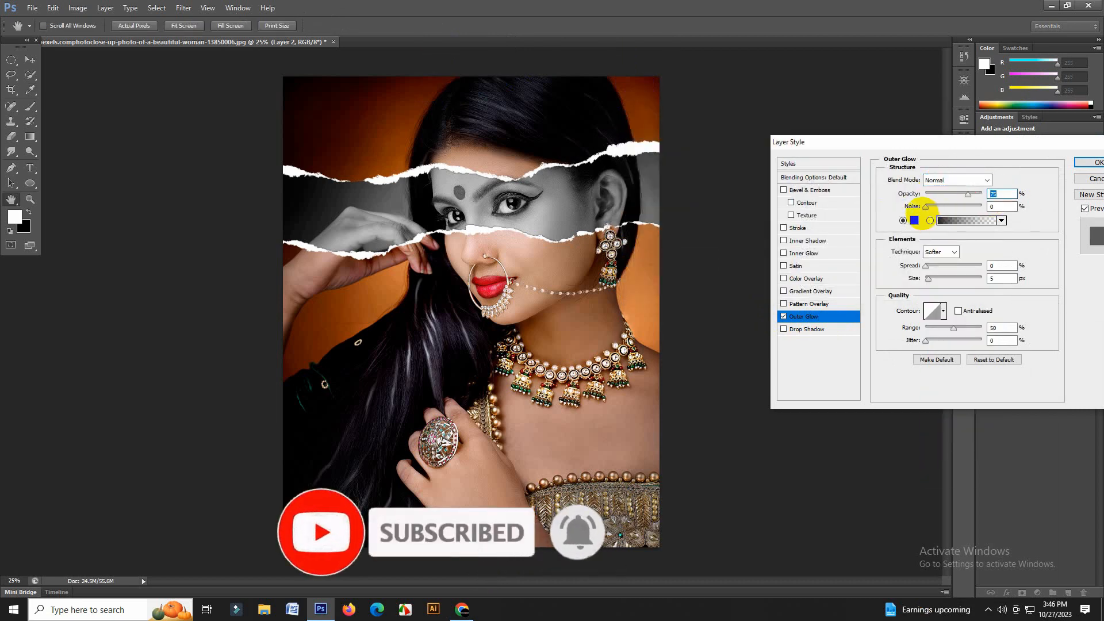
text(50)
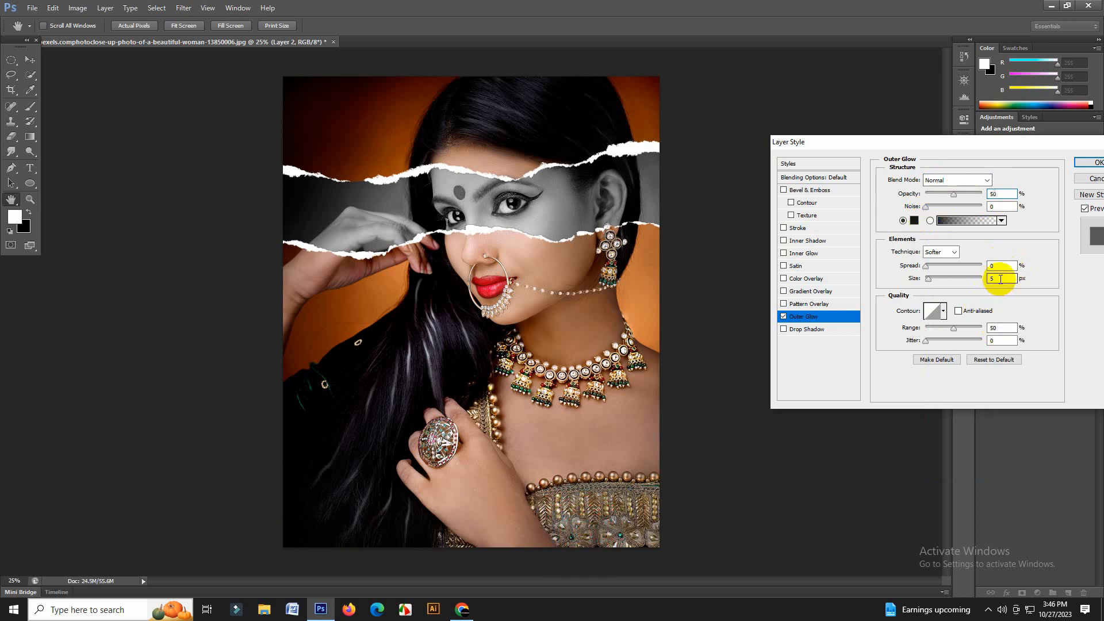
click(1001, 280)
text(5)
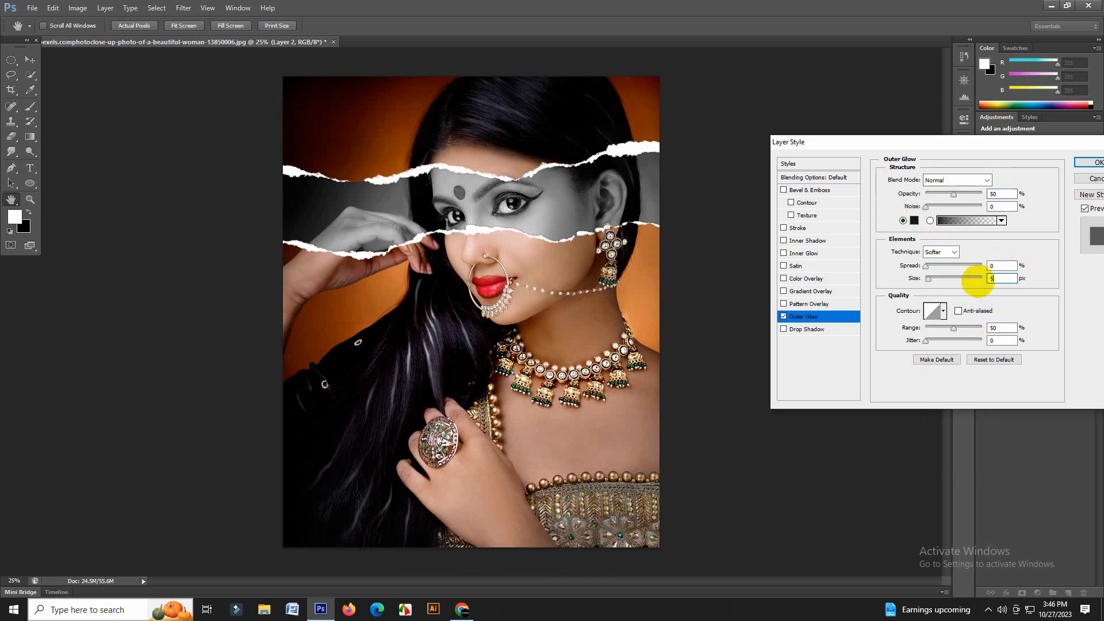
text(0)
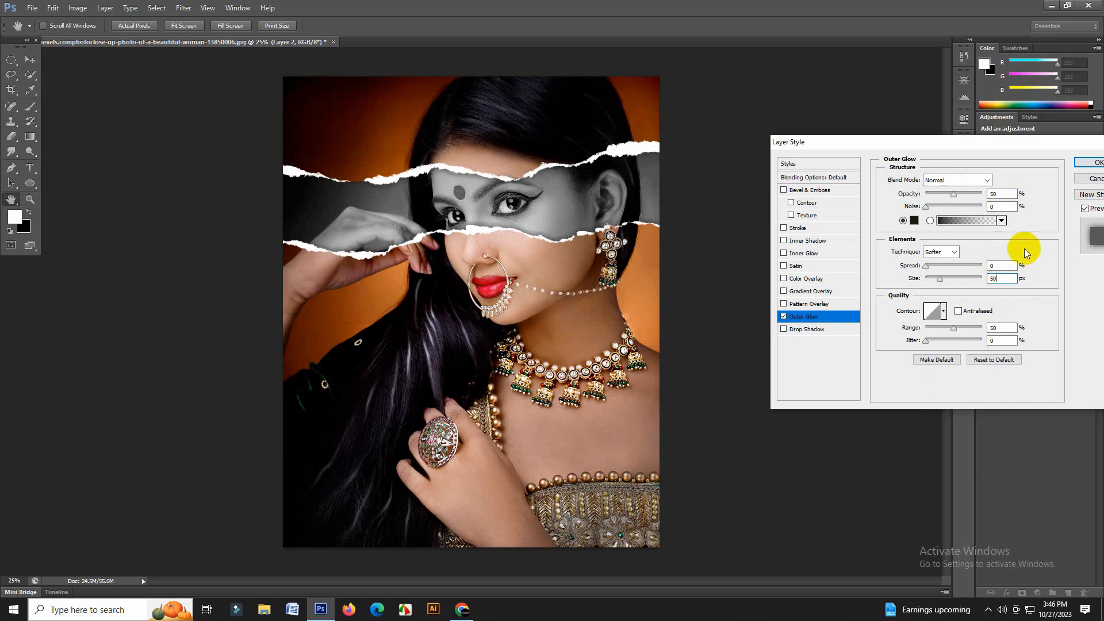
click(1097, 165)
key(b)
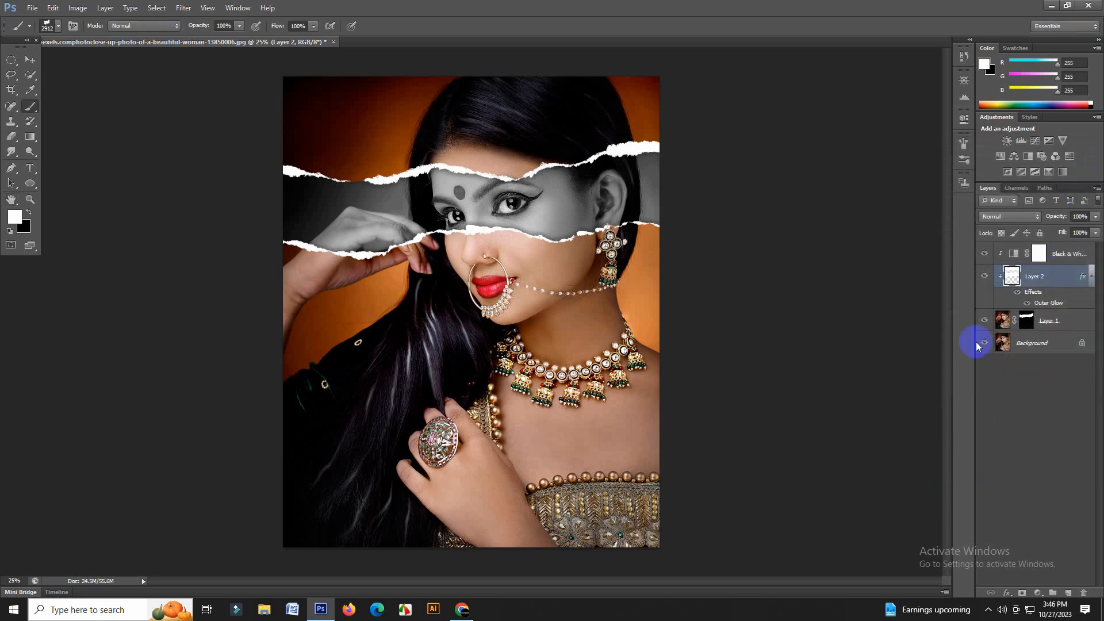